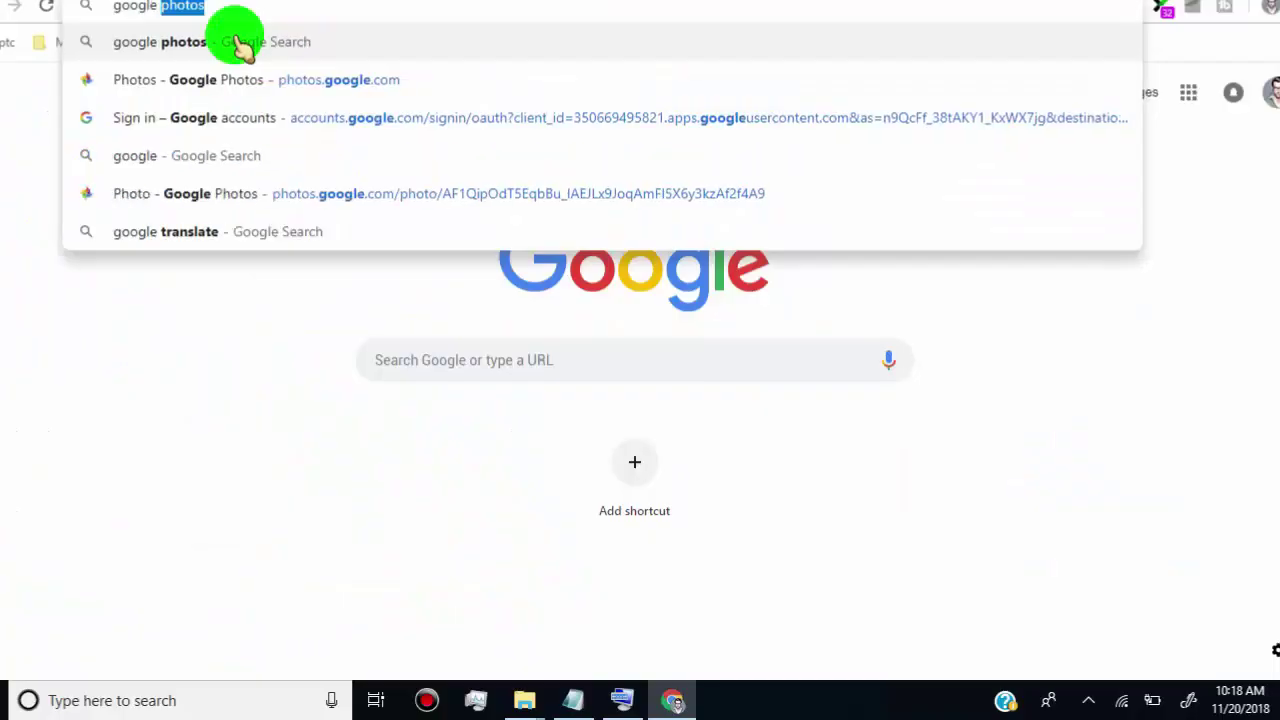
Search for 'photos' and open the Google Photos website from the results.
text(photo)
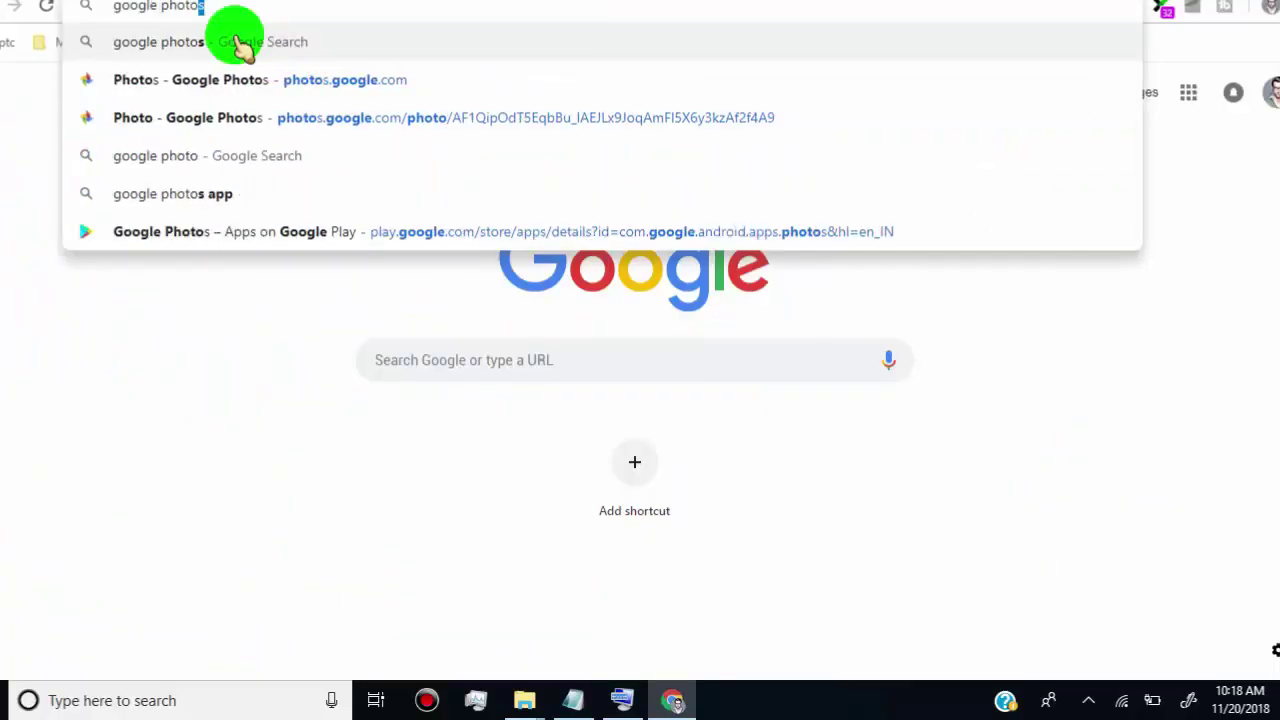
text(s)
key(Return)
scroll(14, 323, down, 2)
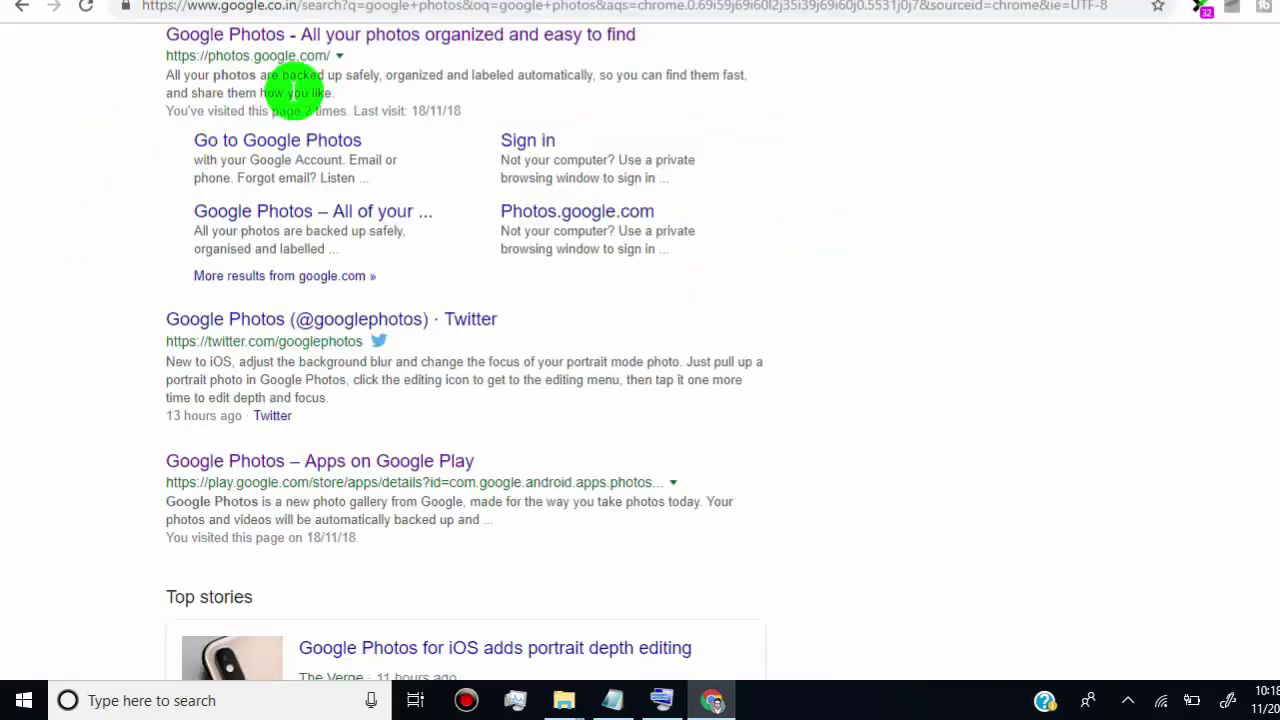
click(333, 47)
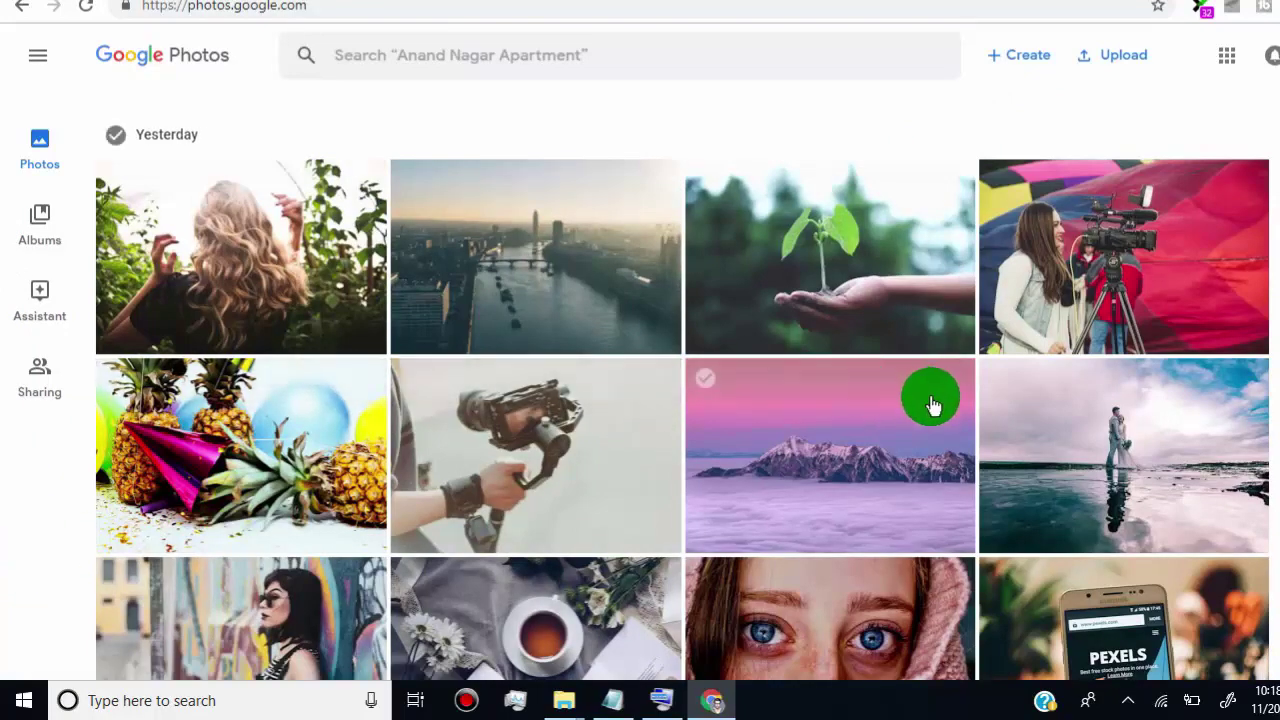
scroll(929, 400, down, 10)
scroll(537, 486, down, 10)
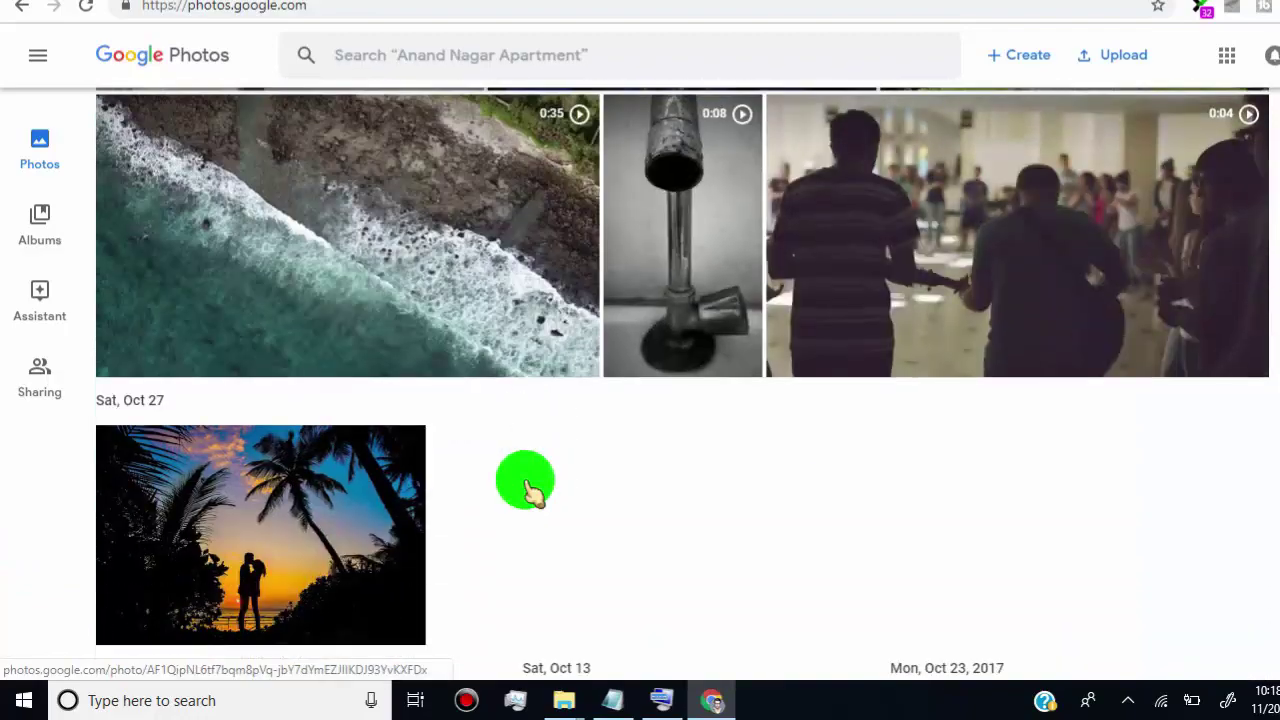
scroll(449, 457, up, 5)
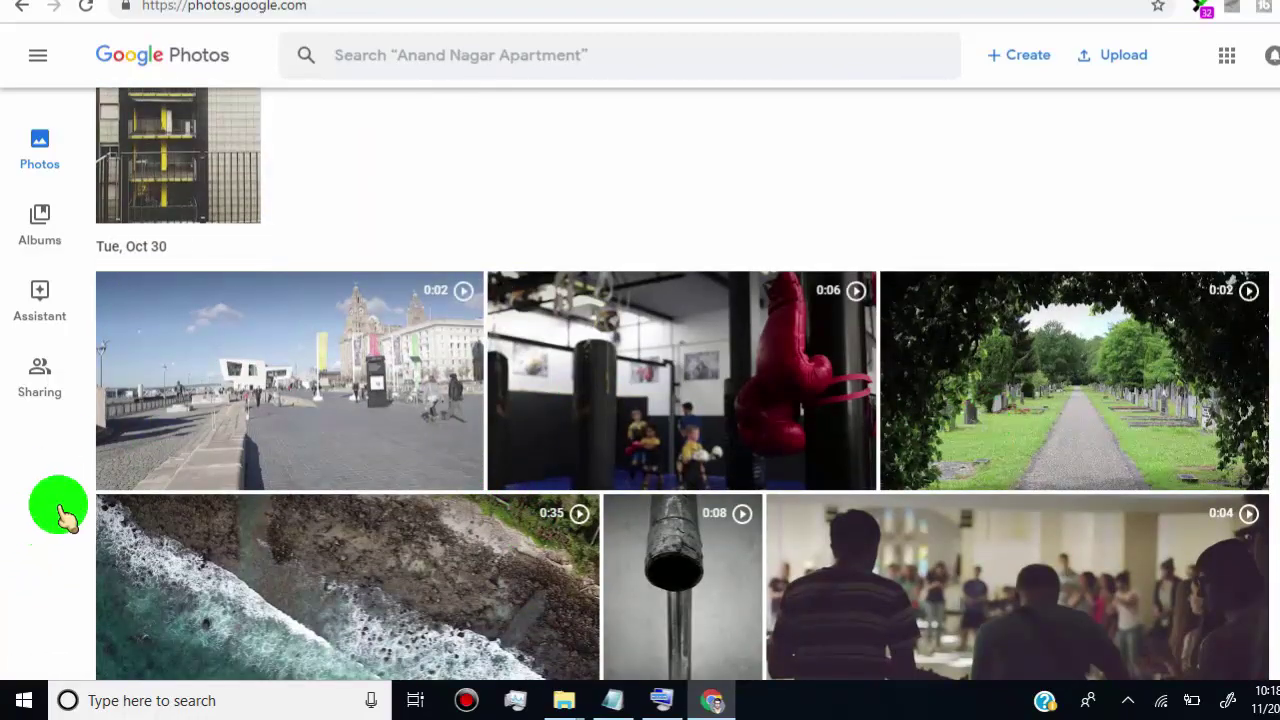
scroll(30, 514, down, 4)
scroll(580, 491, down, 3)
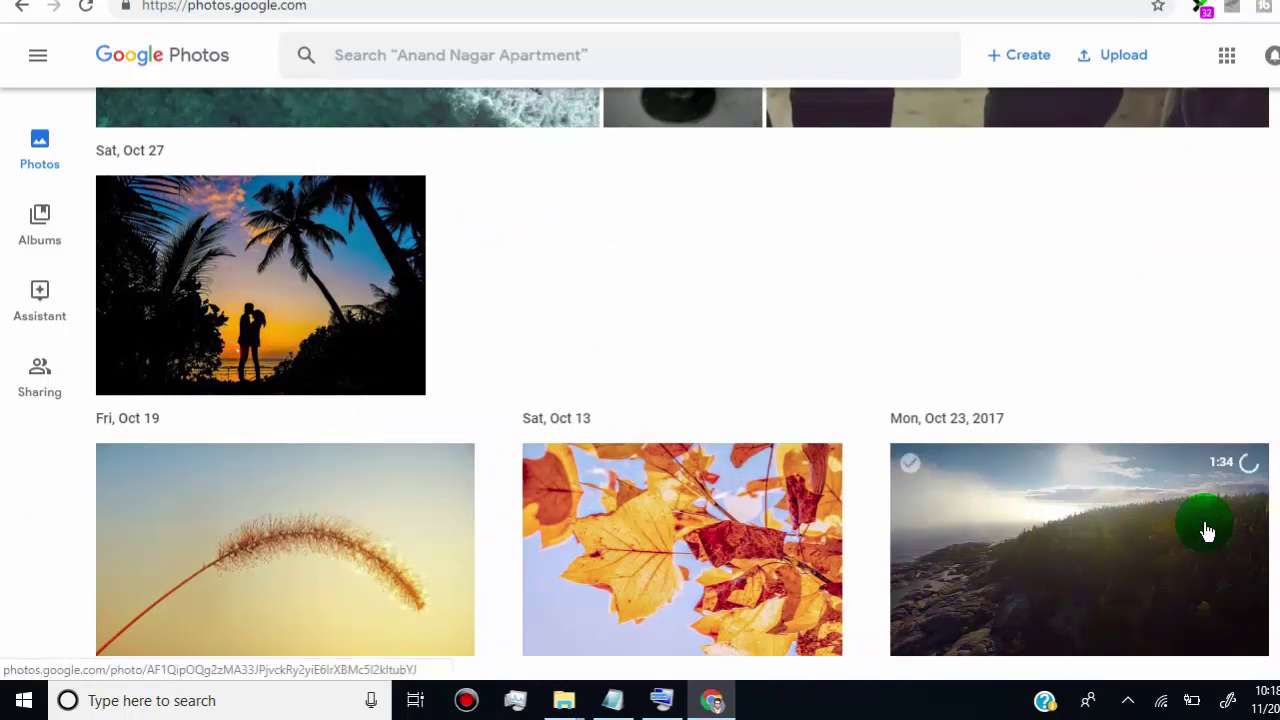
scroll(1230, 525, up, 4)
scroll(1268, 520, up, 3)
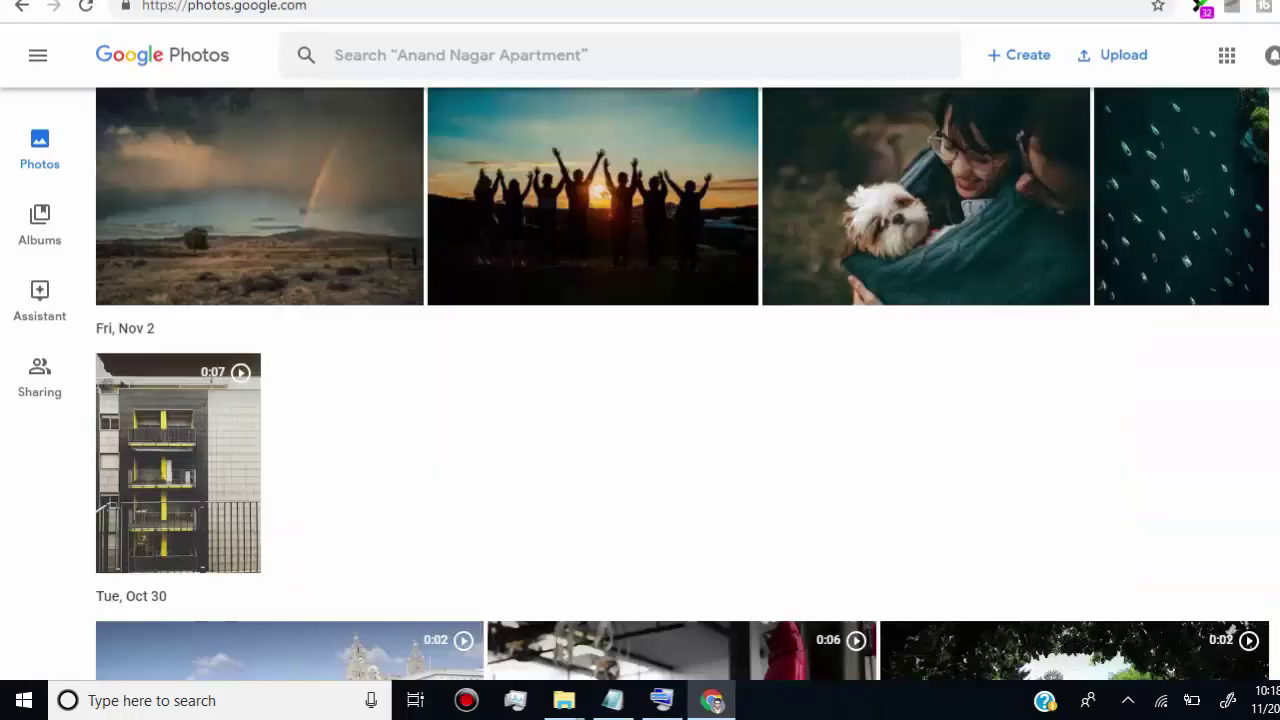
scroll(1268, 520, down, 7)
scroll(682, 380, up, 10)
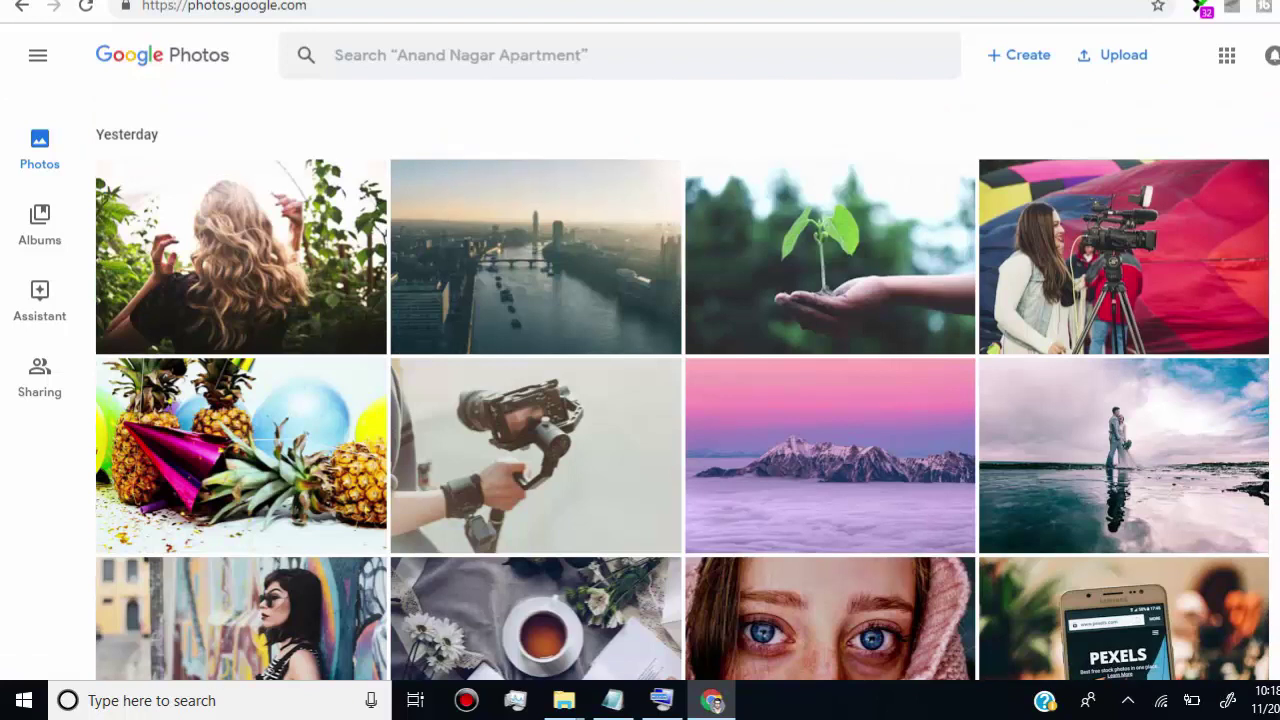
mouse_move(114, 186)
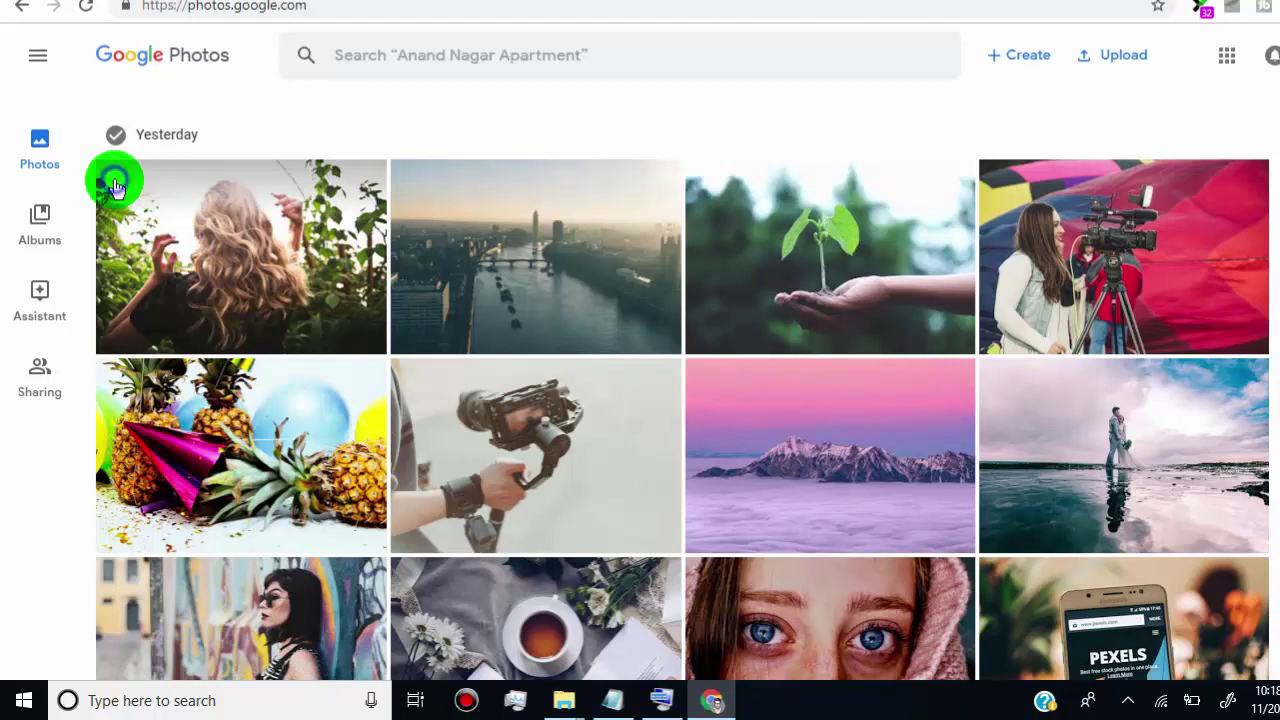
Select all 44 library items, from the newest photo down to the Mon, Oct 23, 2017 video.
click(115, 183)
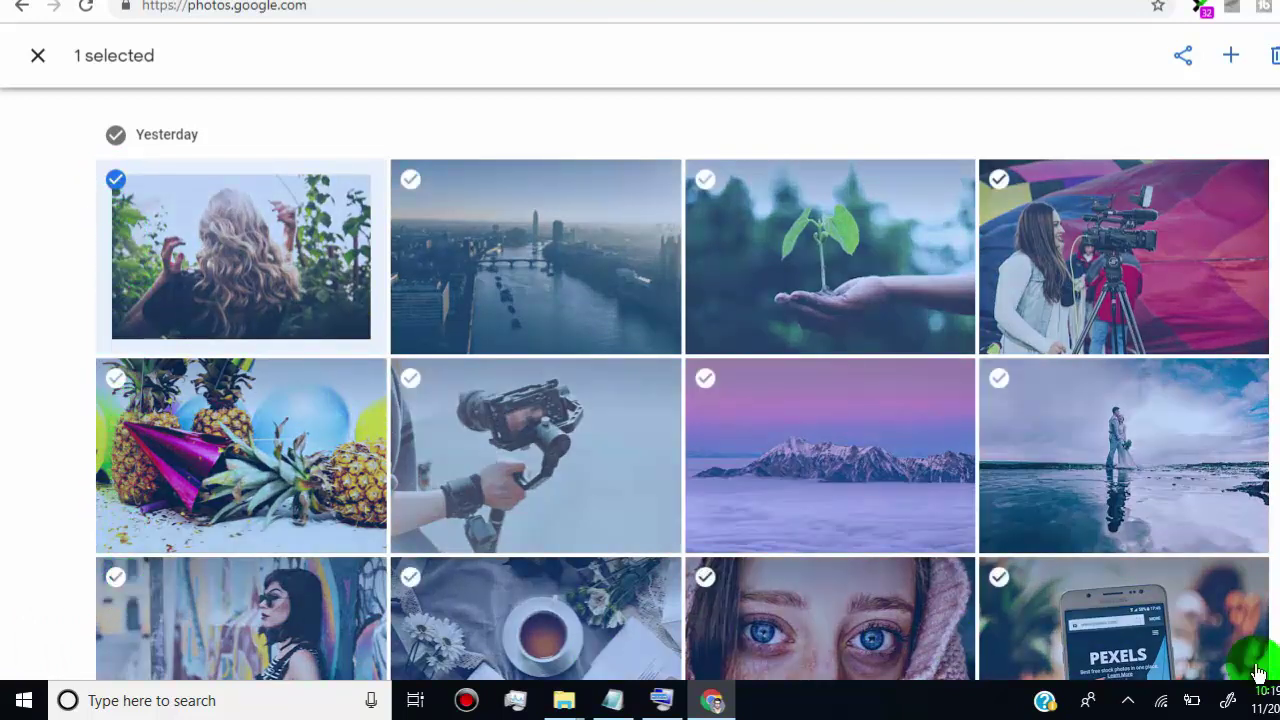
scroll(1240, 668, down, 8)
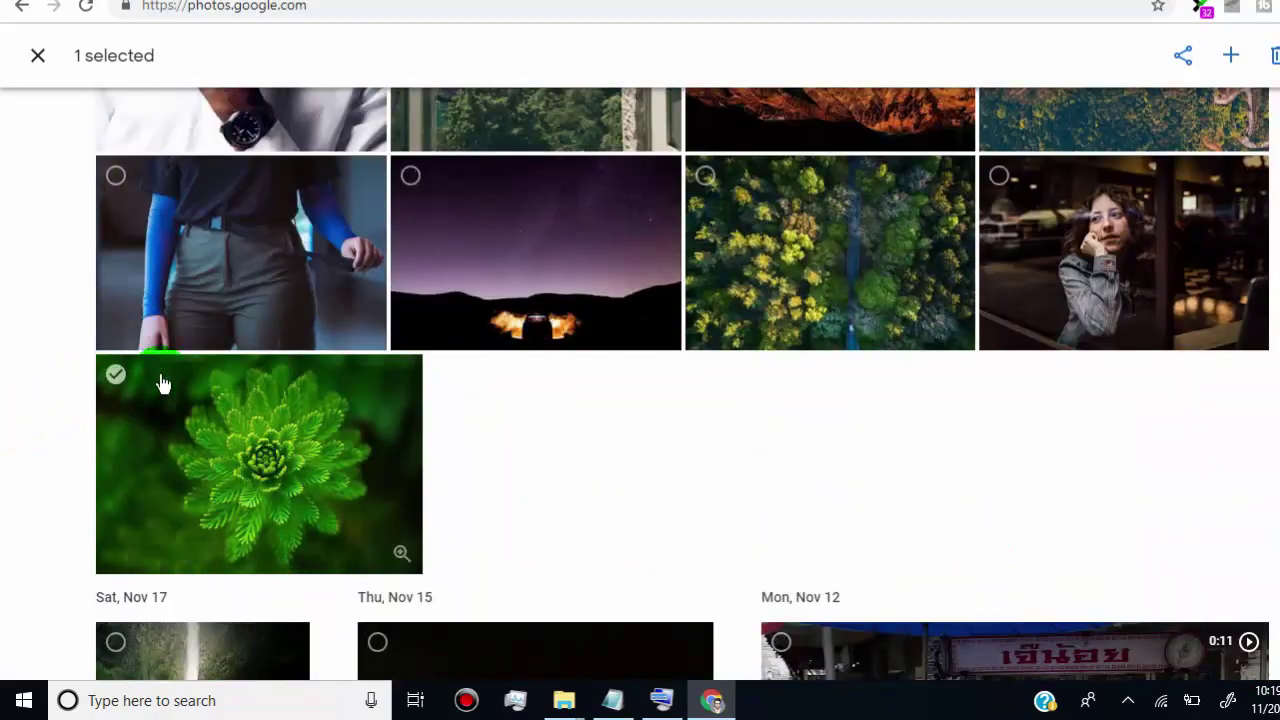
scroll(163, 380, down, 10)
scroll(190, 400, down, 16)
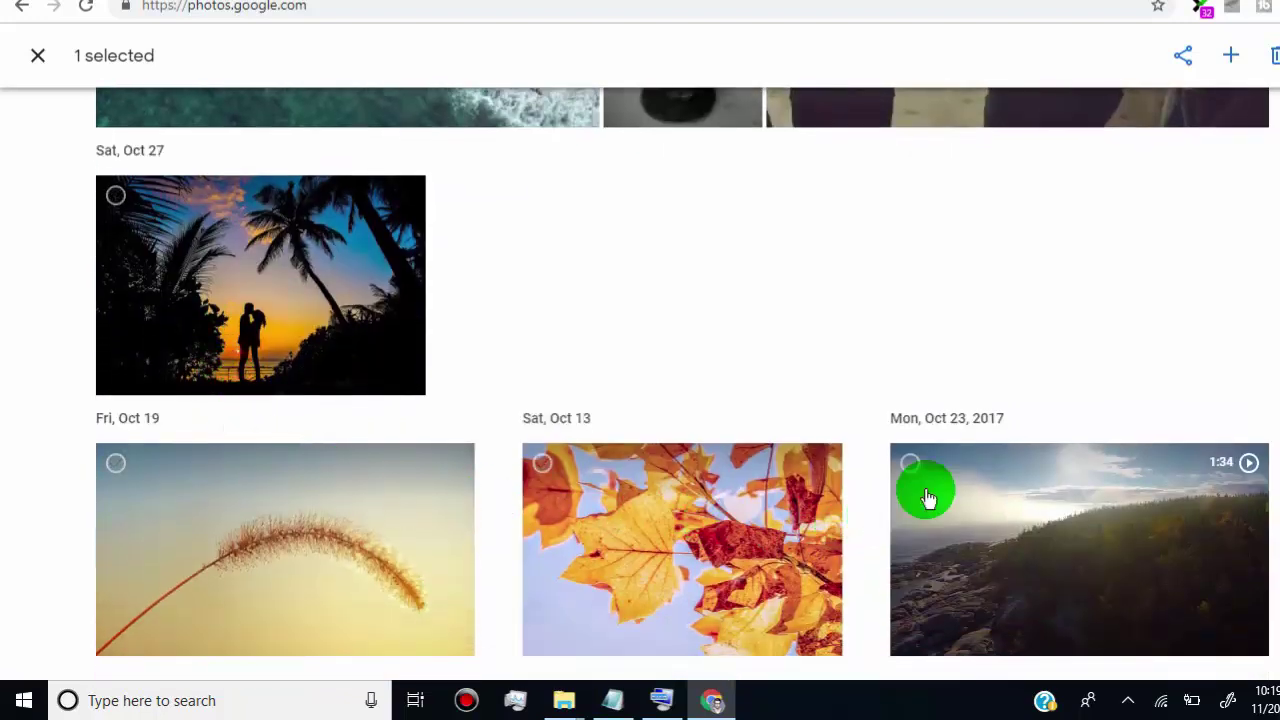
mouse_move(912, 470)
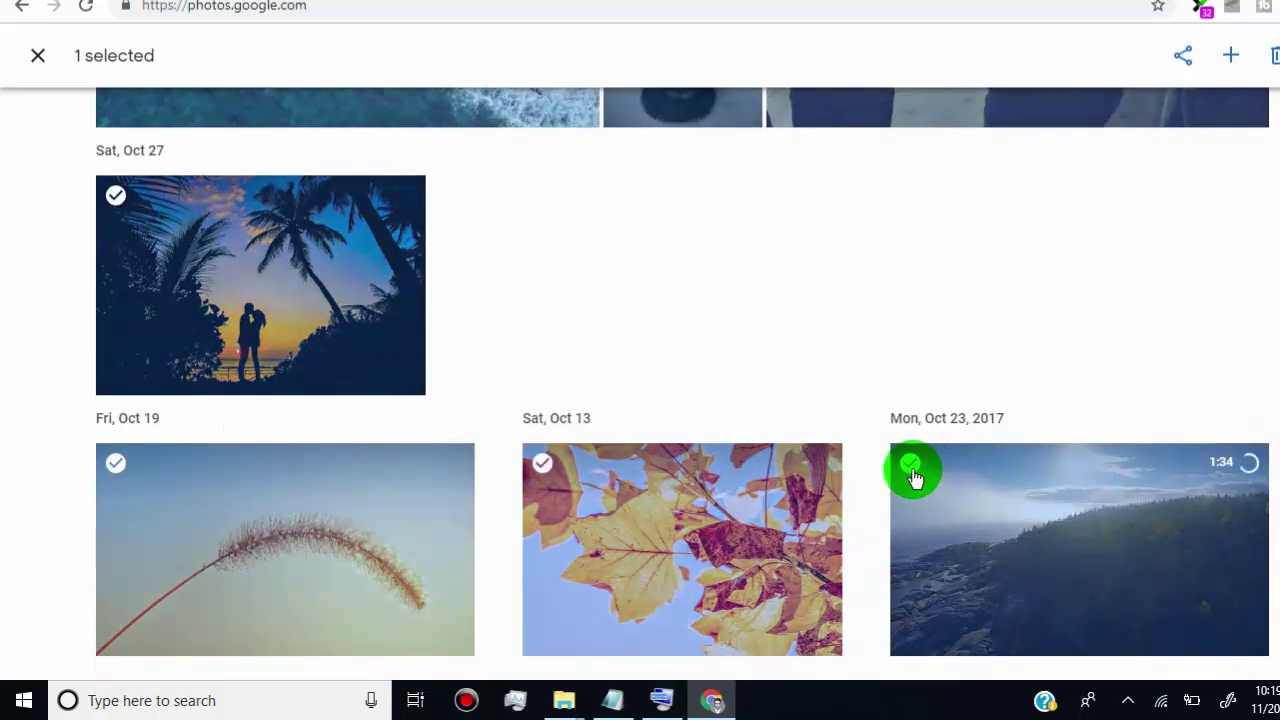
shift+click(912, 470)
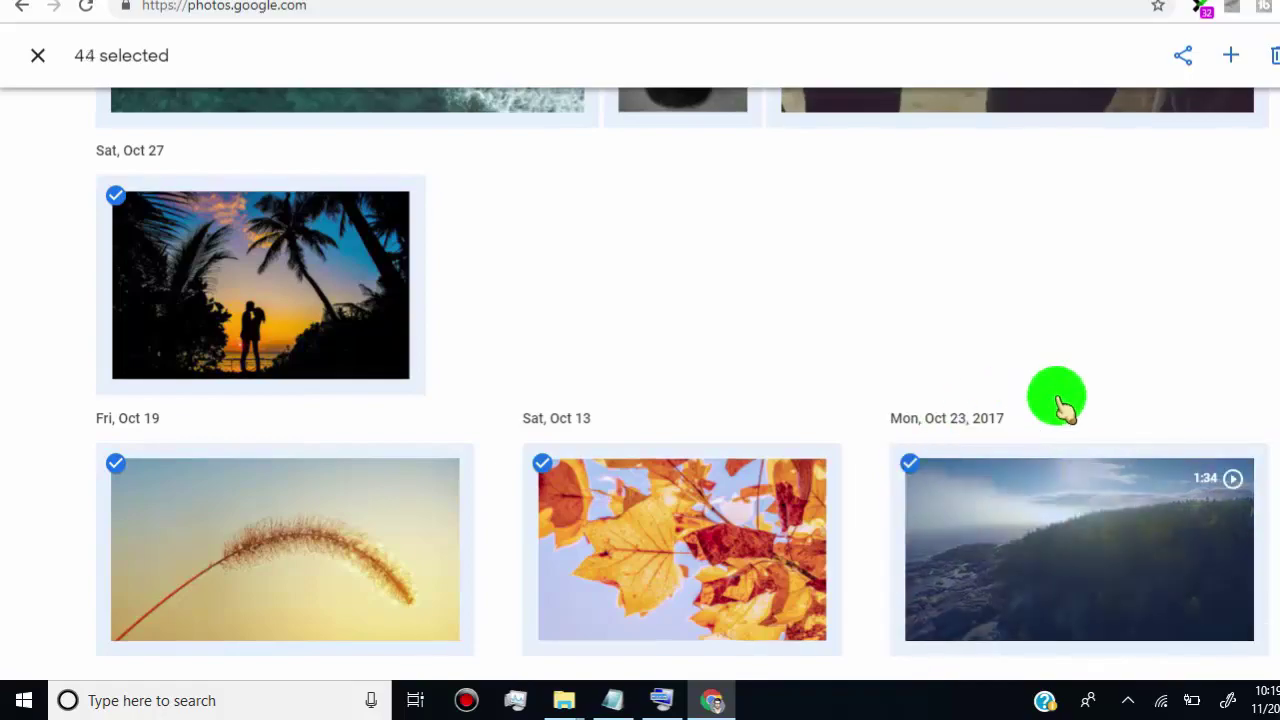
scroll(1057, 408, up, 10)
scroll(1060, 405, down, 10)
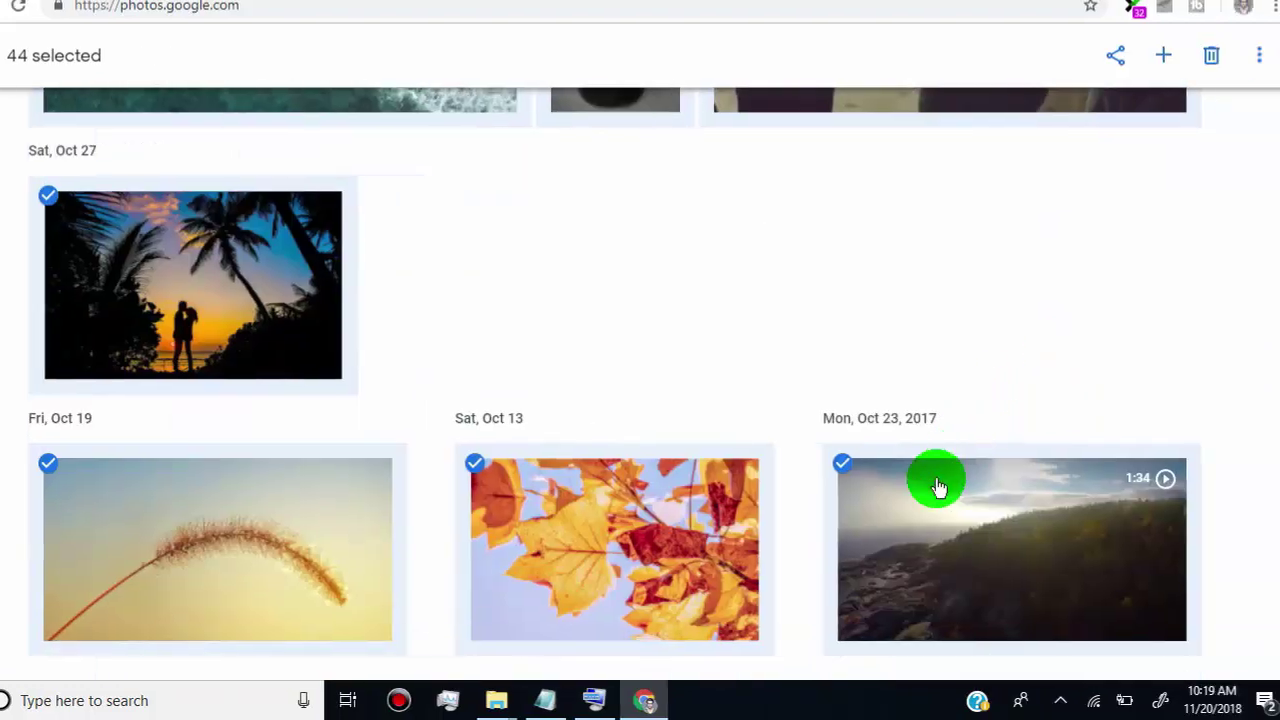
scroll(968, 378, up, 8)
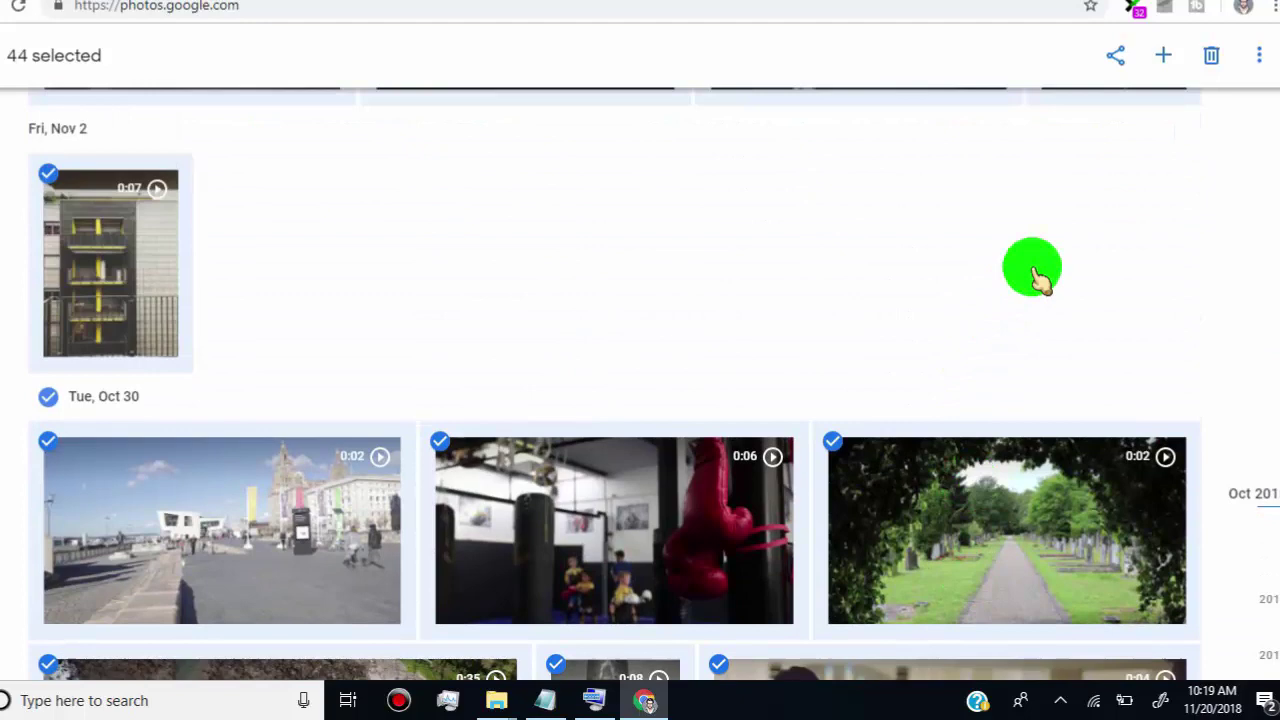
Move the 44 selected items to the trash, acknowledging the notice and confirming.
click(1213, 57)
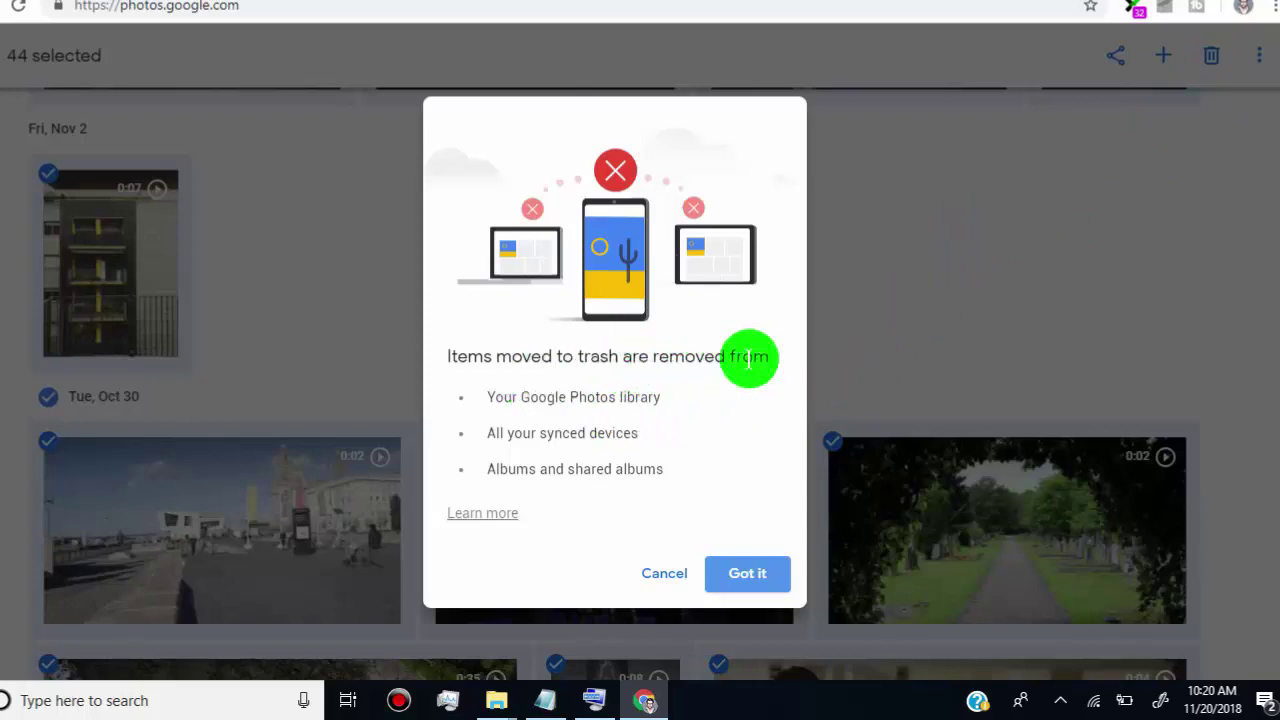
click(750, 578)
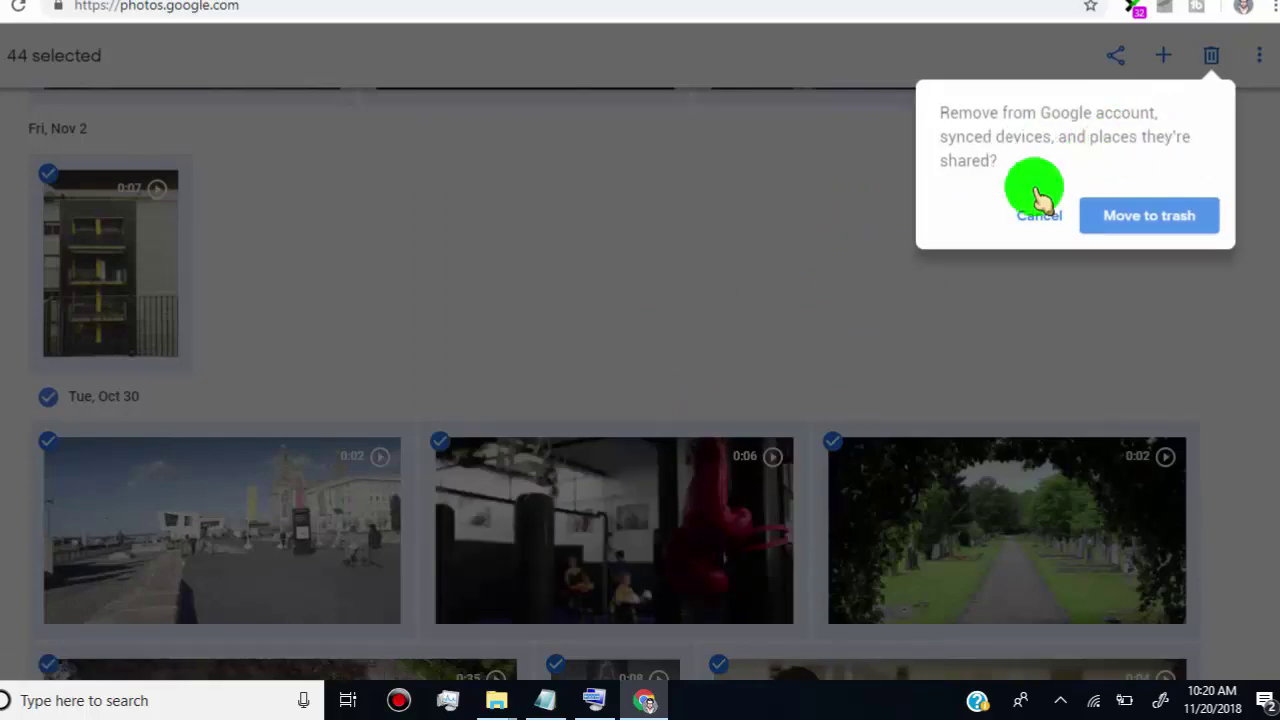
click(1169, 225)
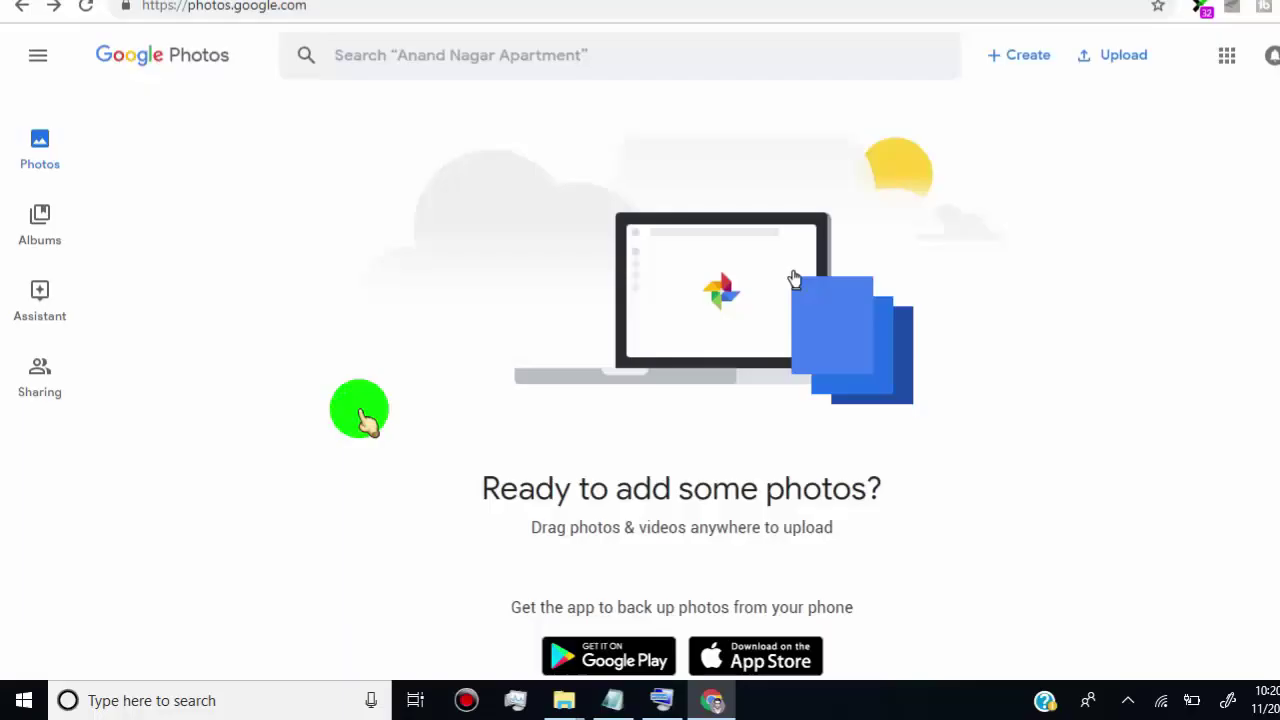
Go to the Trash page and look over the trashed photos and videos.
click(39, 67)
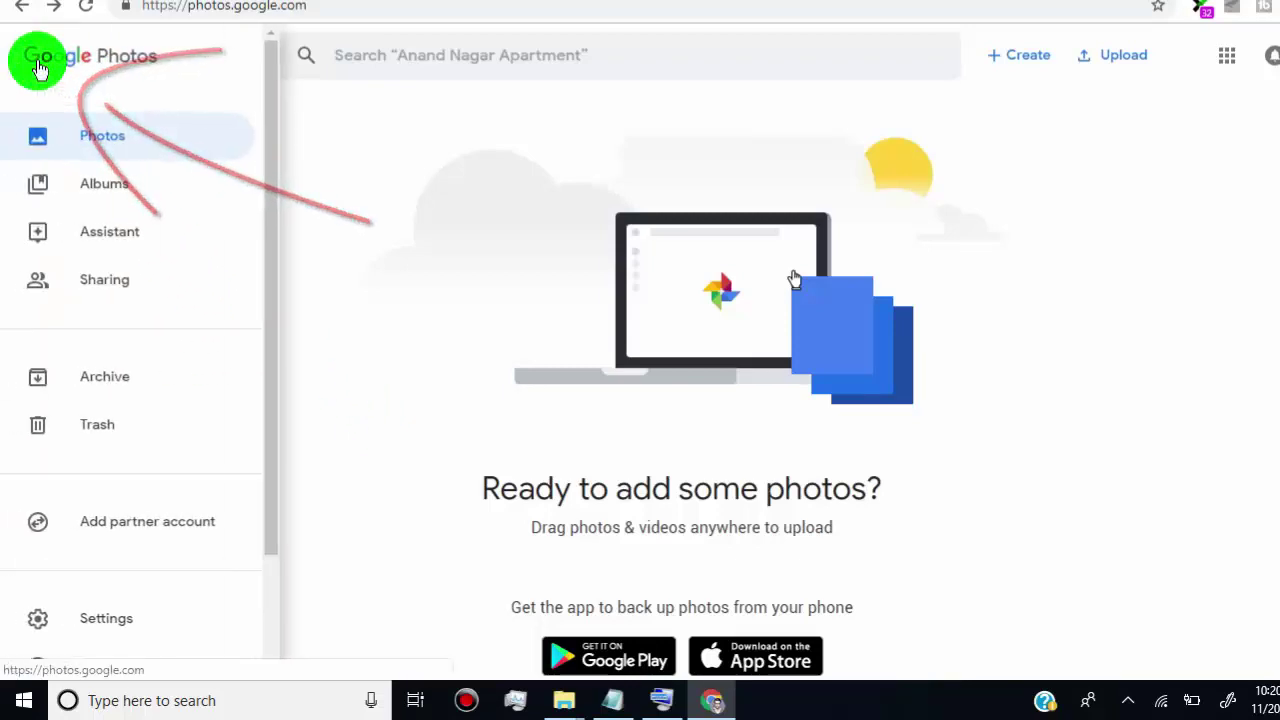
click(110, 432)
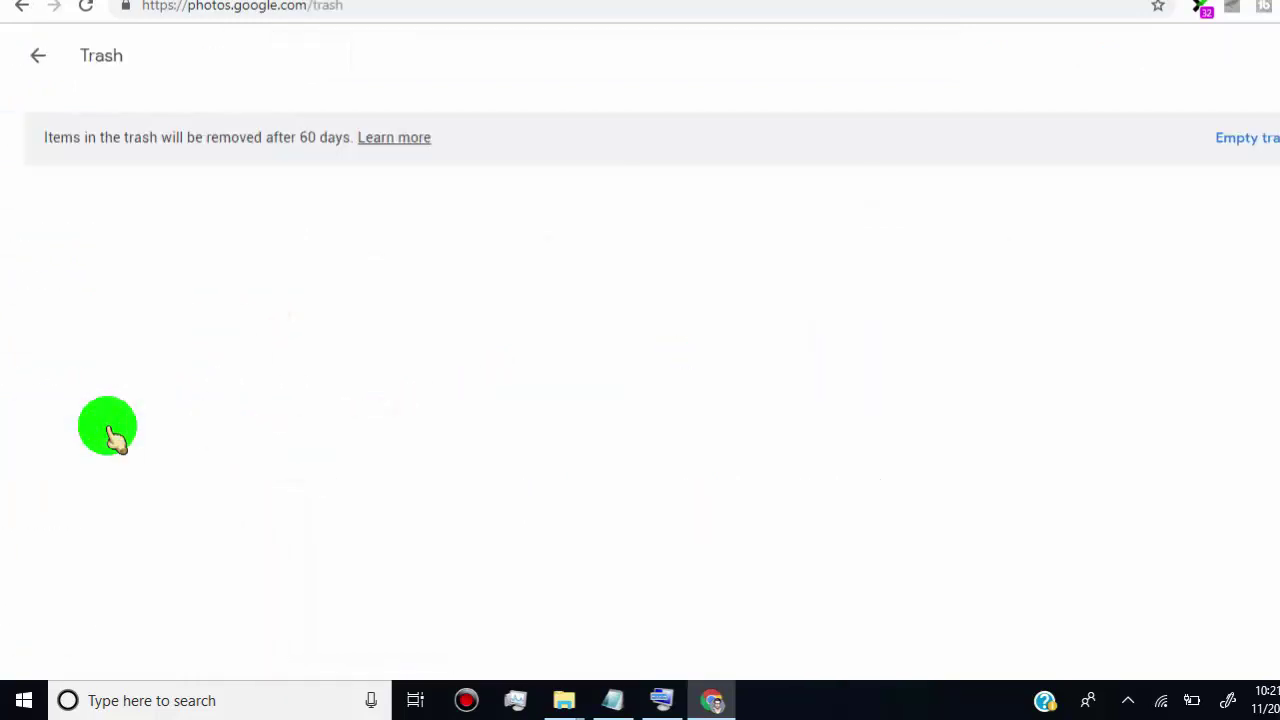
scroll(143, 334, down, 5)
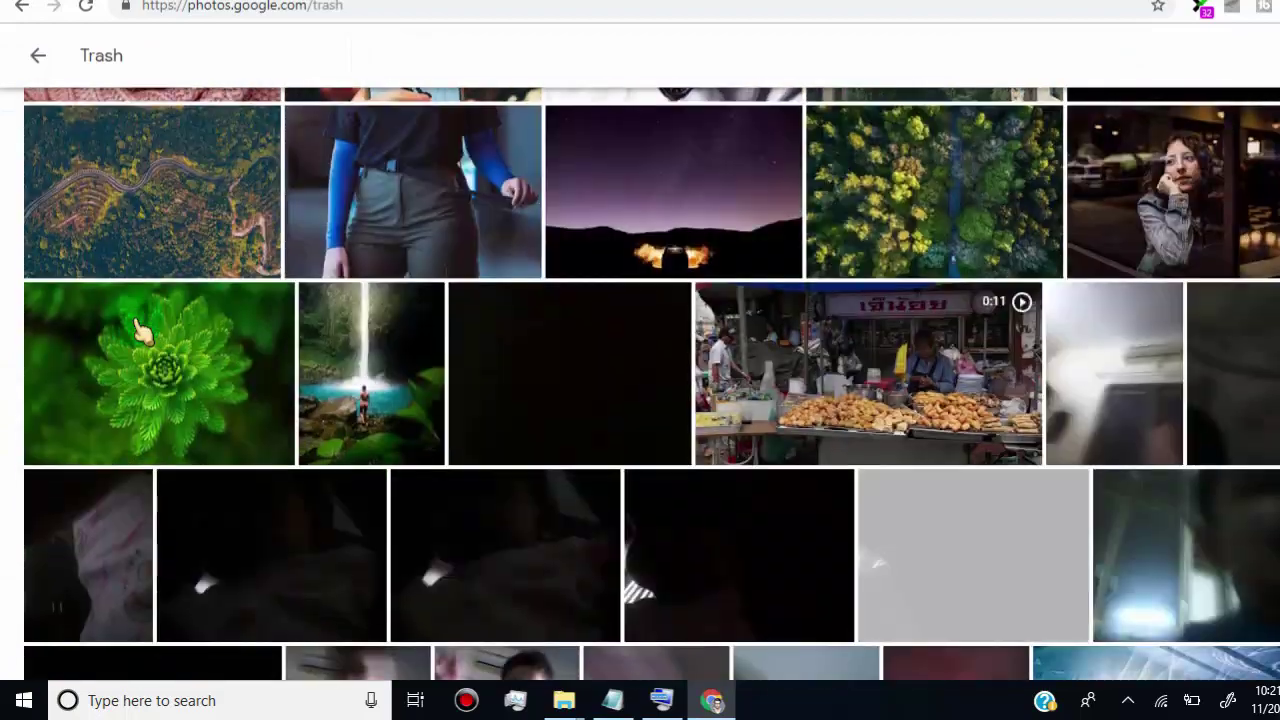
scroll(143, 334, up, 5)
scroll(143, 334, down, 5)
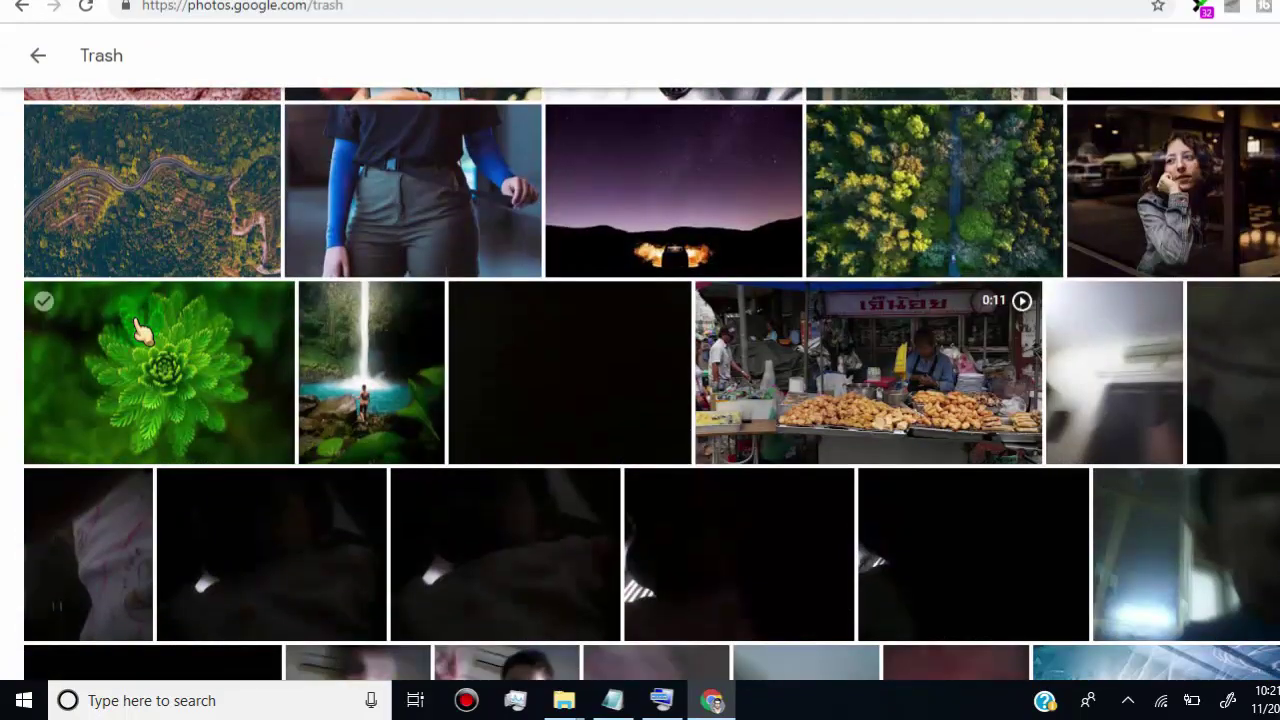
scroll(143, 334, up, 5)
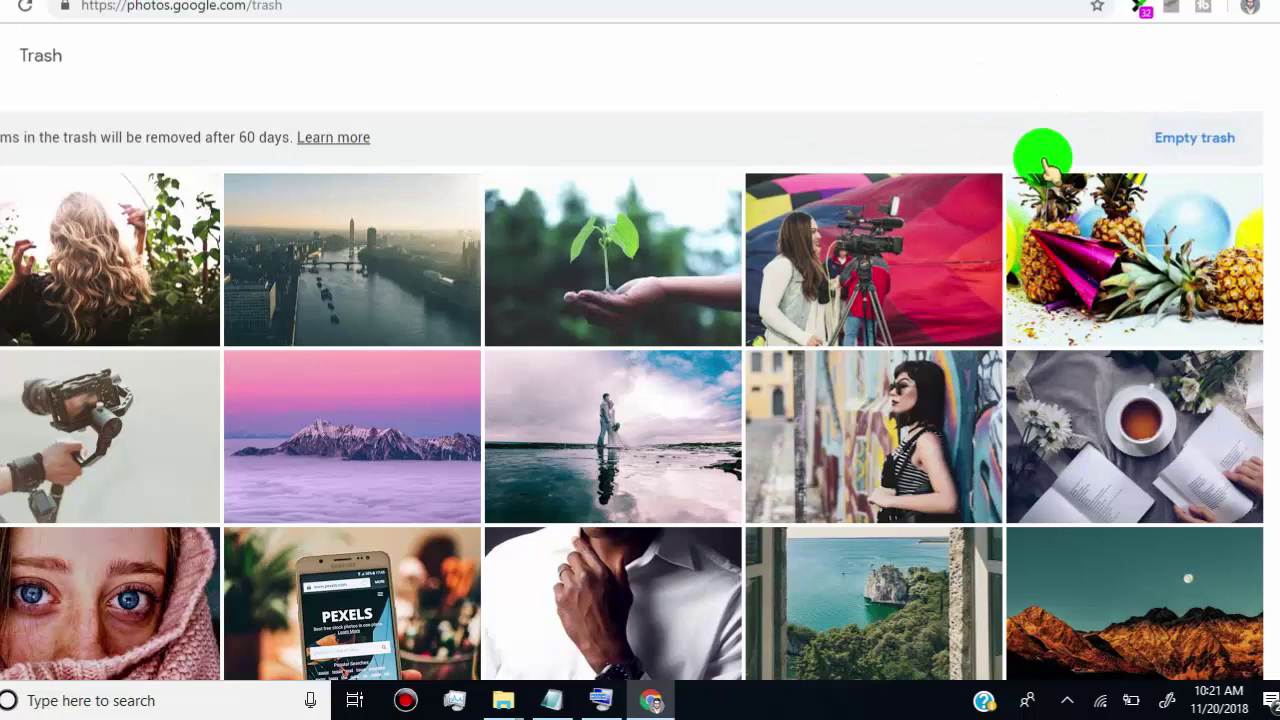
Permanently delete everything in the trash, then return to the photo library.
click(1200, 145)
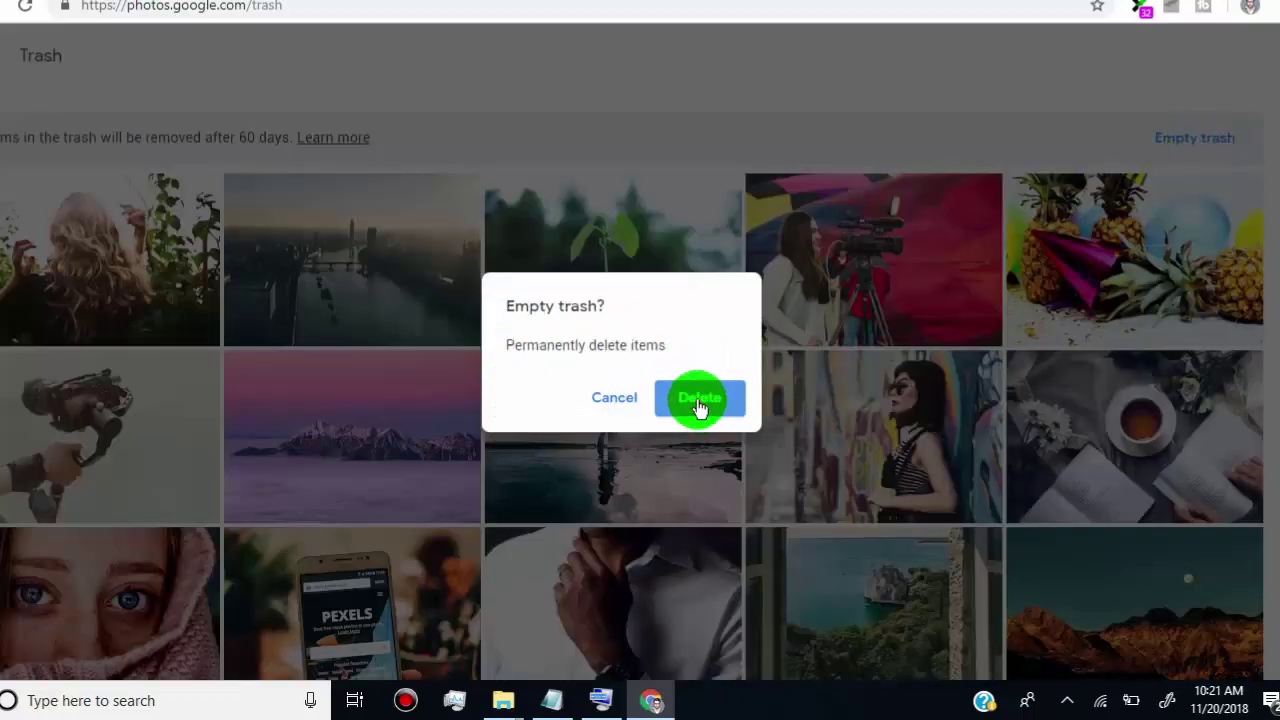
click(699, 400)
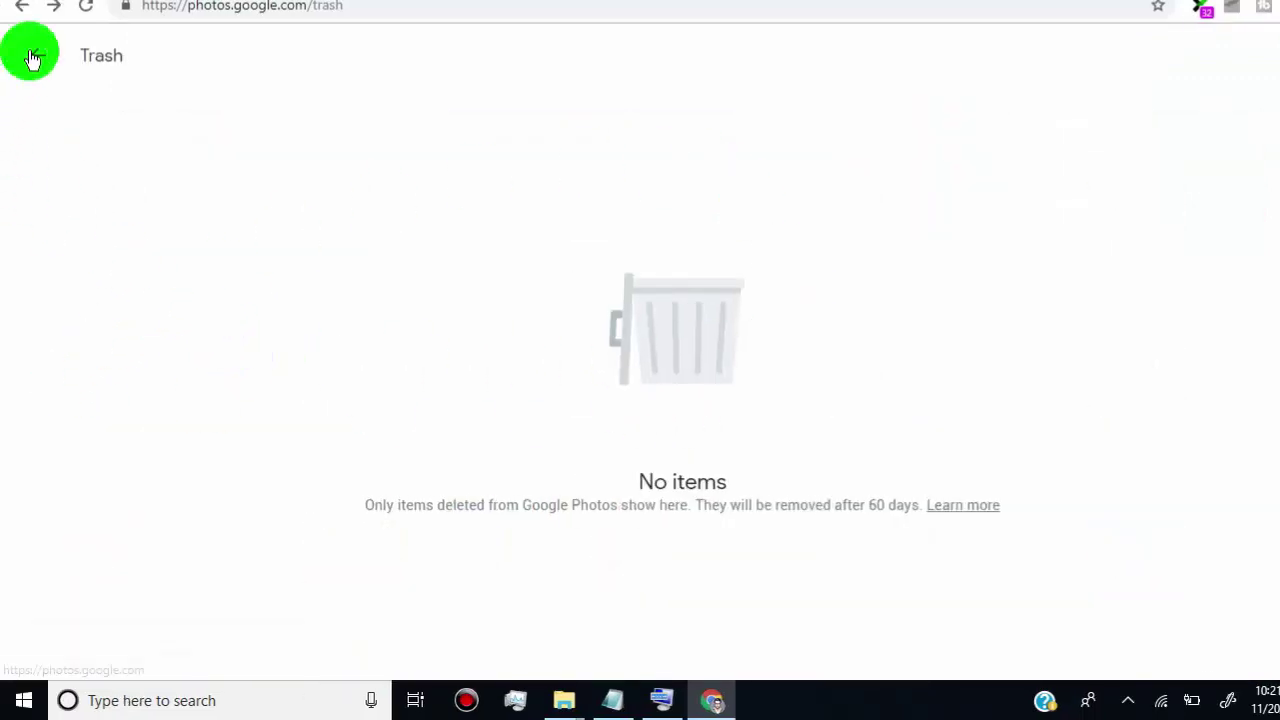
click(33, 58)
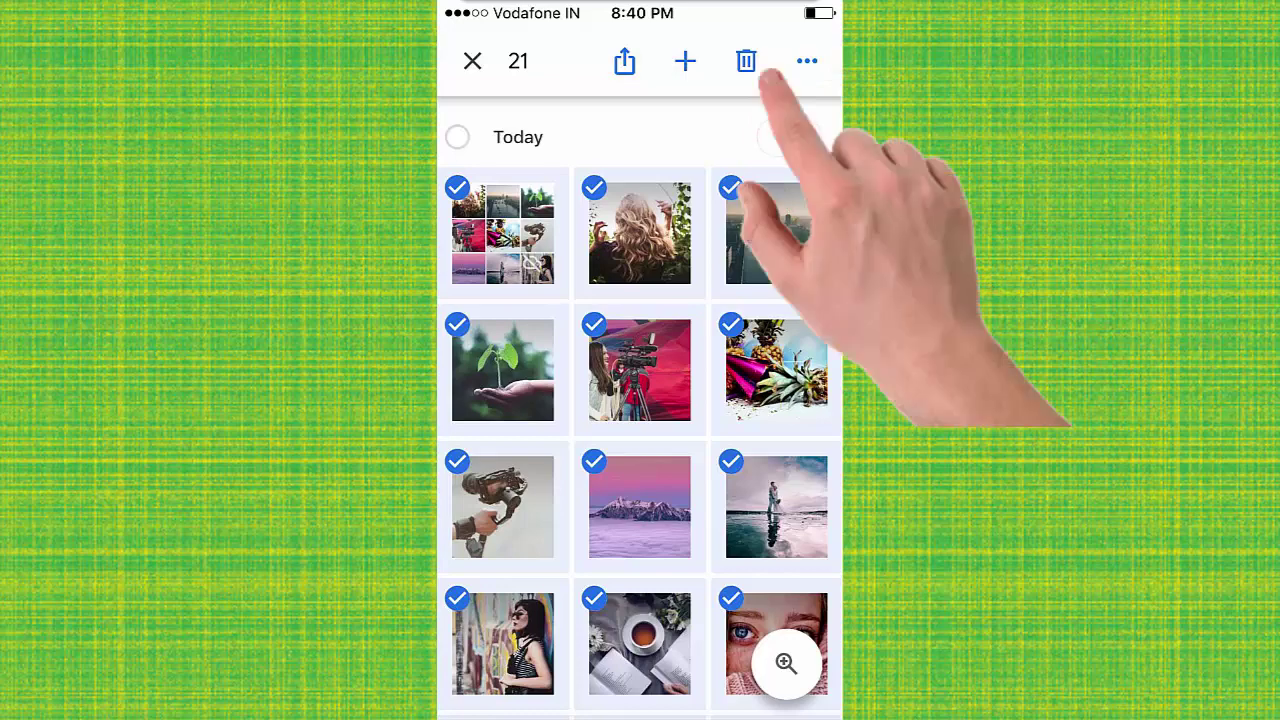
Start deleting the 21 selected Today photos in the mobile app.
click(746, 61)
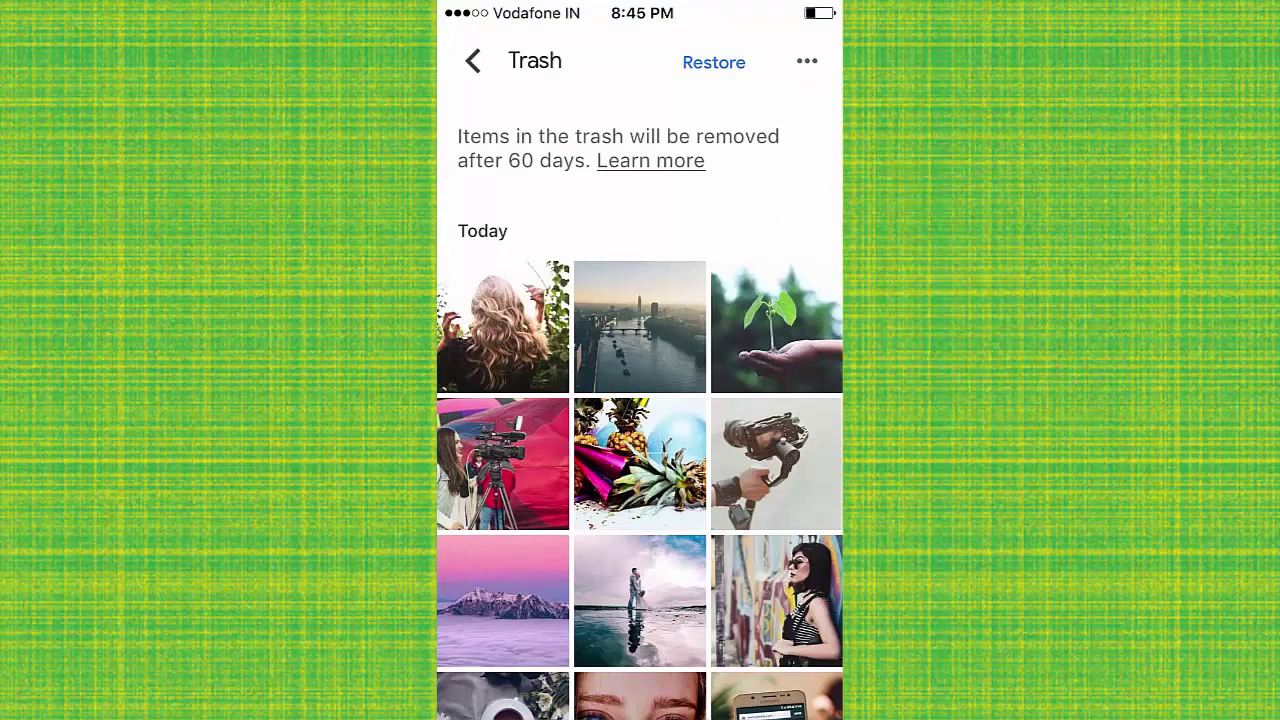
Show the Trash's options menu with the choice to empty it.
click(807, 61)
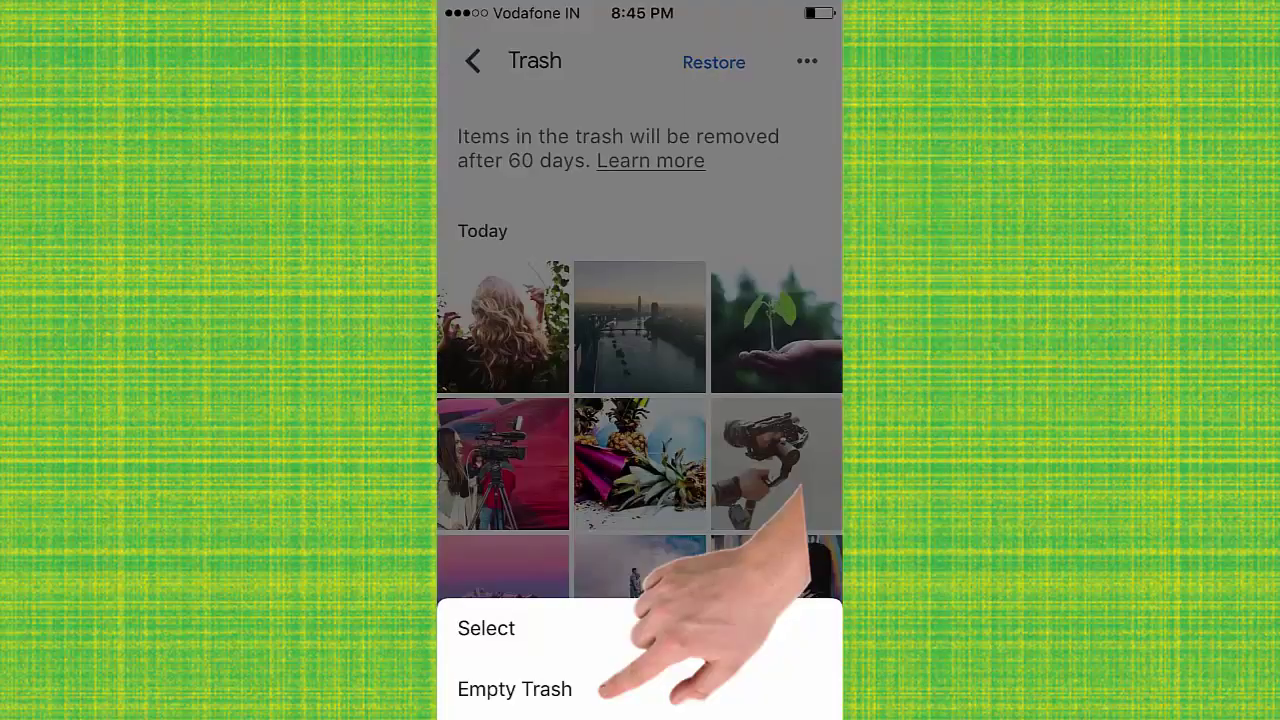